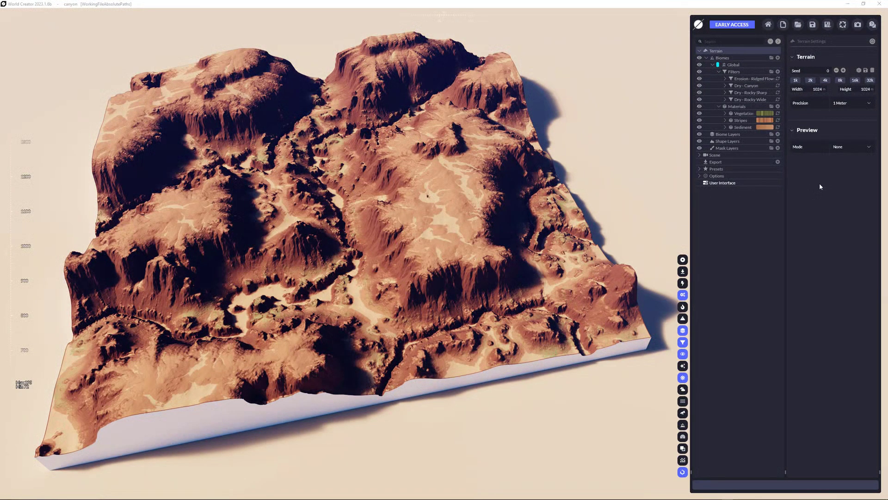
Step: Sync the canyon terrain and view the exported files in the World Creator Sync folder under Documents
{"action": "left_click", "coordinate": [844, 25]}
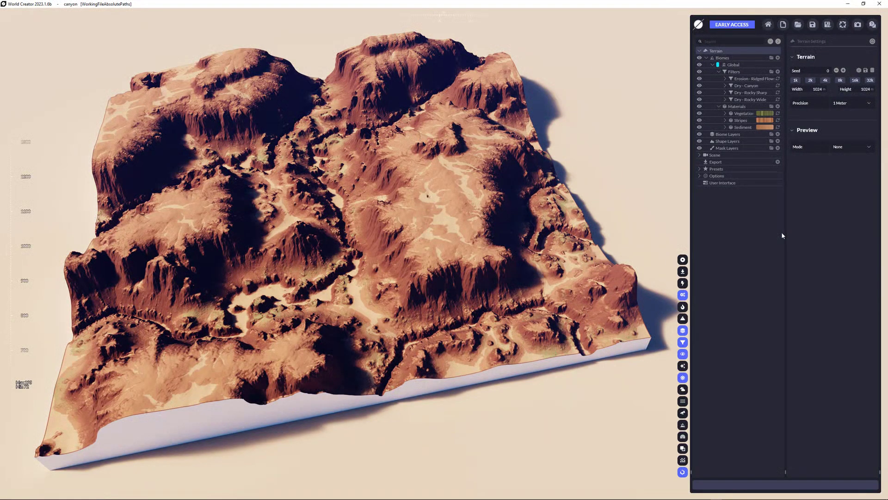
{"action": "left_click", "coordinate": [684, 273]}
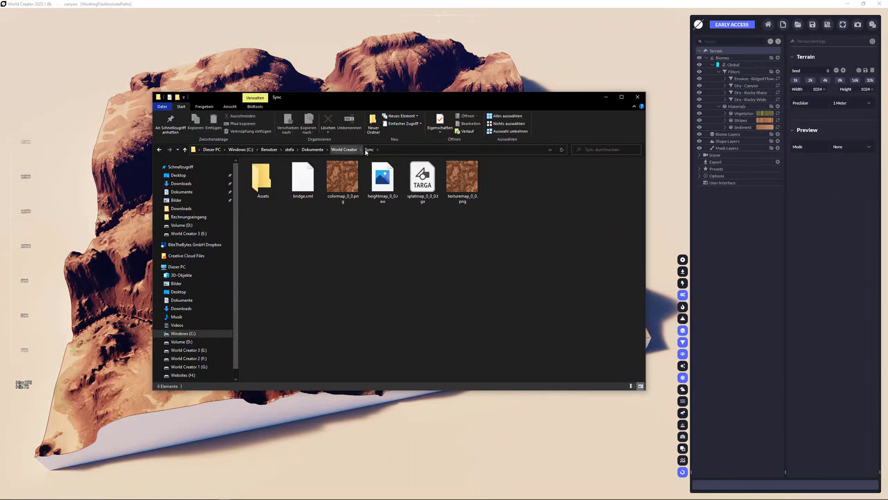
{"action": "left_click", "coordinate": [345, 149]}
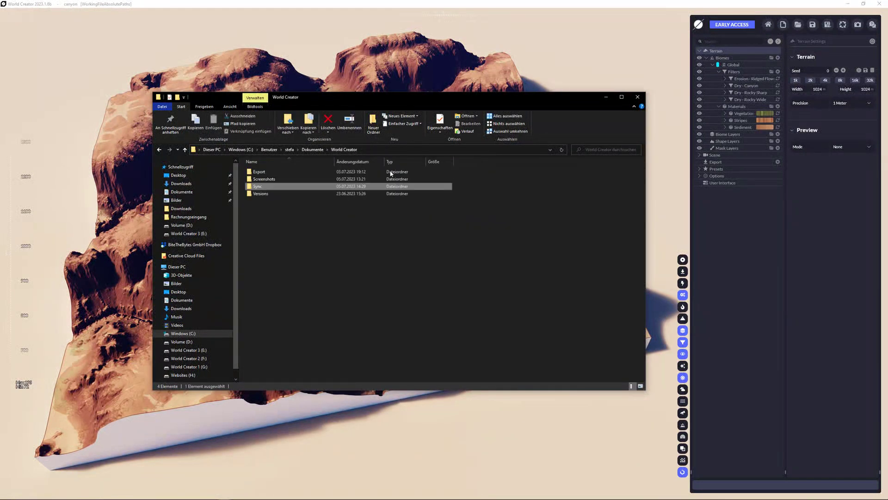
{"action": "double_click", "coordinate": [258, 187]}
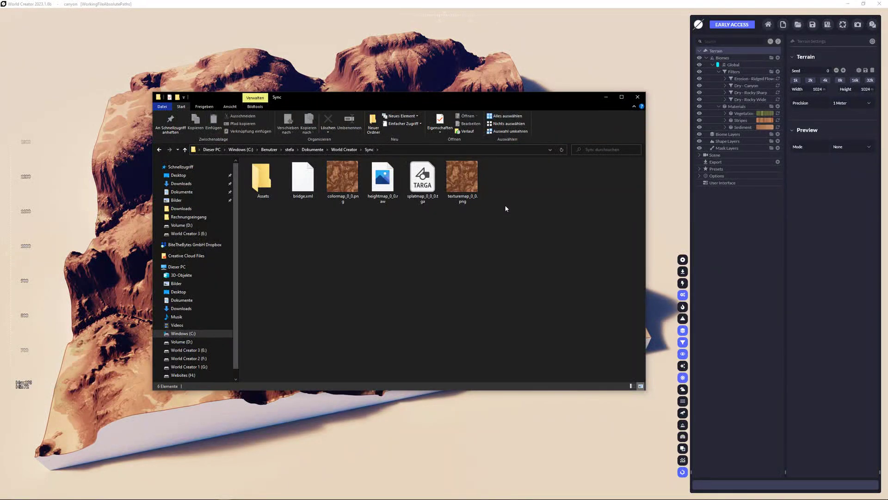
{"action": "left_click", "coordinate": [606, 97]}
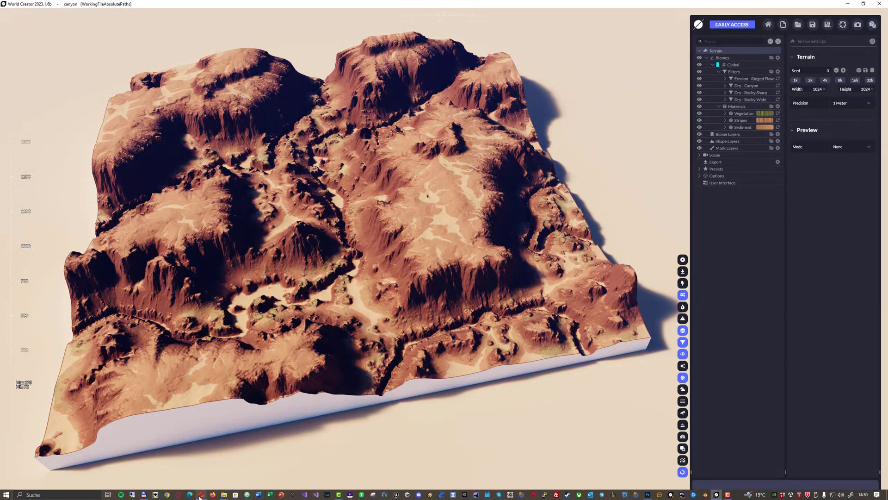
Step: Switch to the browser and open the Blender Bridge downloads in the World Creator customer portal
{"action": "left_click", "coordinate": [212, 495]}
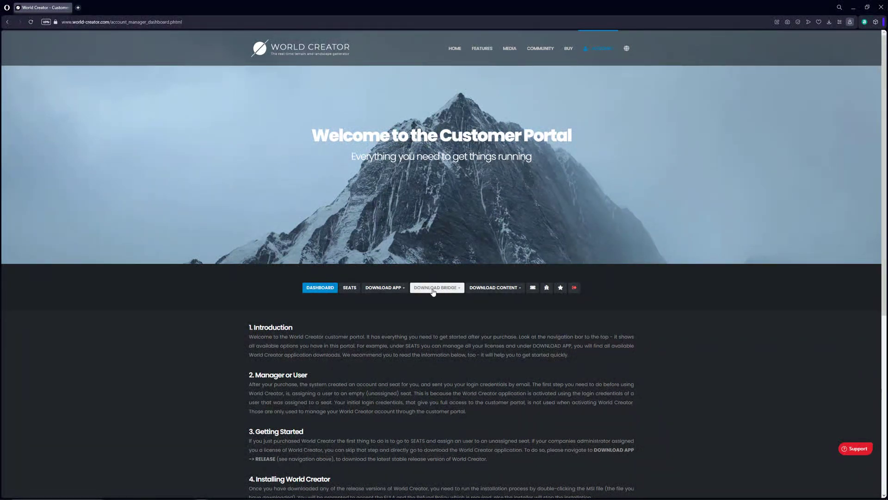
{"action": "left_click", "coordinate": [459, 290]}
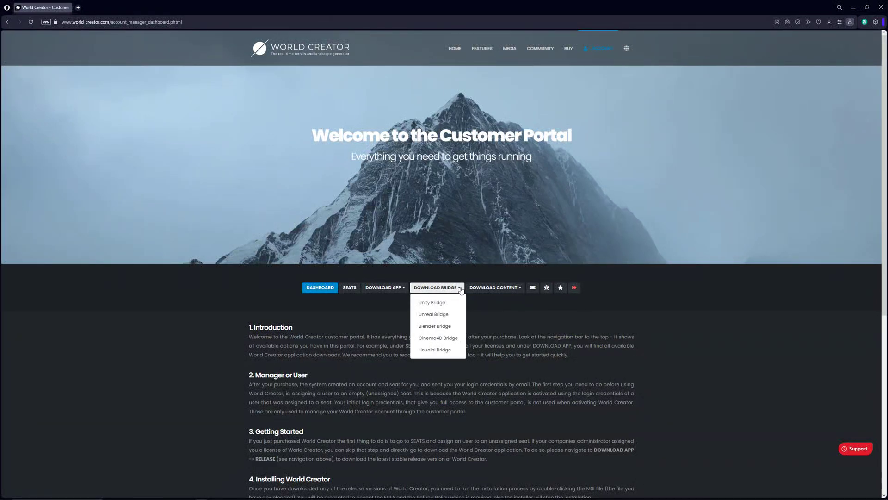
{"action": "left_click", "coordinate": [440, 328]}
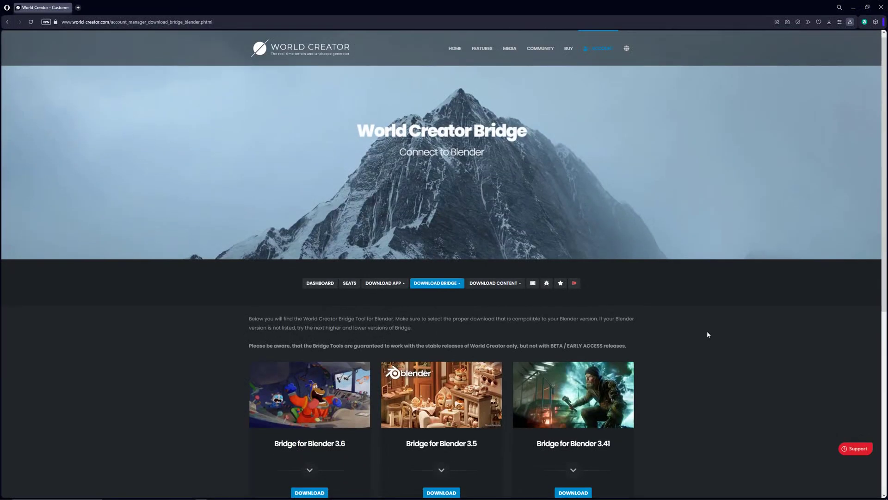
{"action": "scroll", "coordinate": [711, 336], "scroll_direction": "down", "scroll_amount": 4}
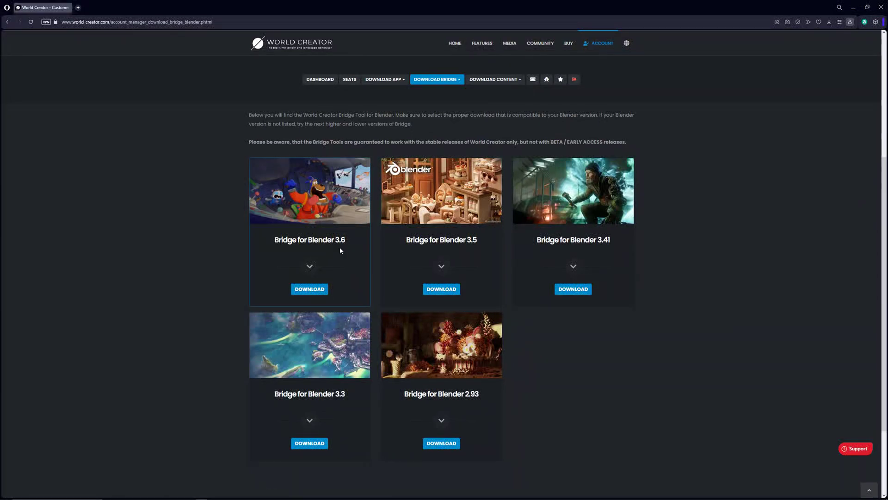
Step: View the download details for Bridge for Blender 3.6 and close them without downloading
{"action": "left_click", "coordinate": [310, 289]}
{"action": "left_click", "coordinate": [429, 324]}
{"action": "left_click", "coordinate": [423, 320]}
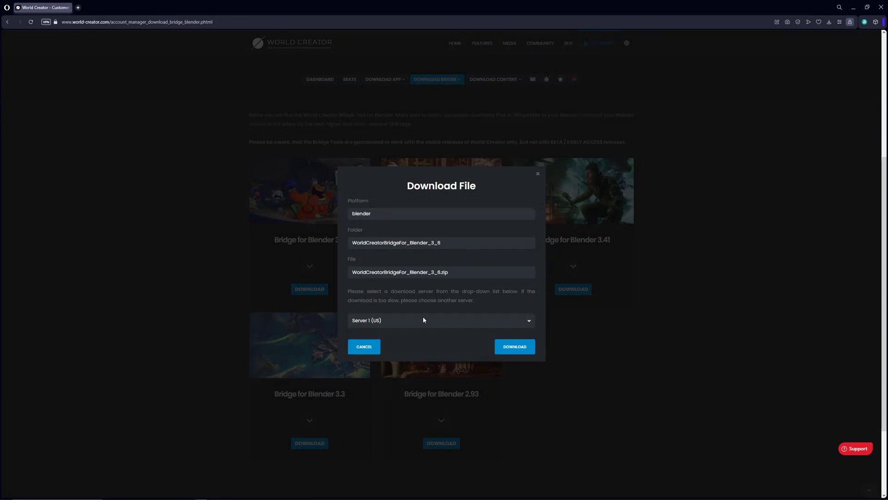
{"action": "left_click", "coordinate": [538, 174]}
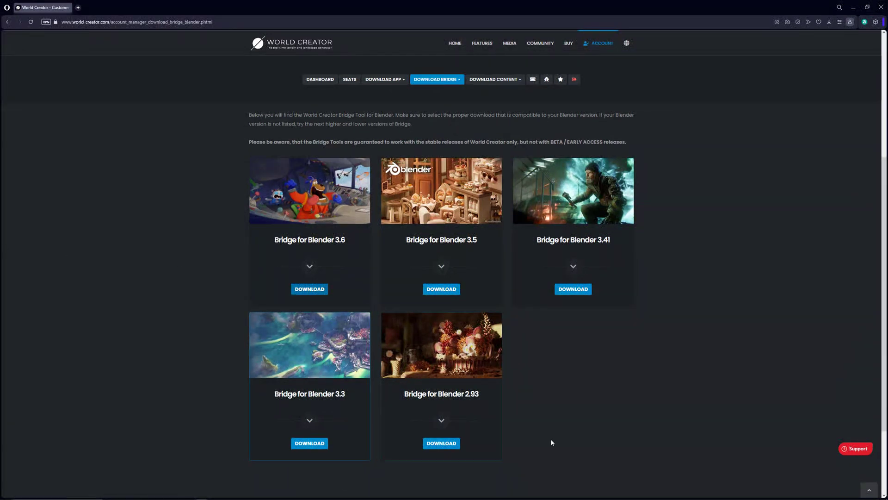
Step: Switch to Blender and install the add-on file WorldCreatorBridgeFor_Blender.zip from D:\BridgeTests
{"action": "mouse_move", "coordinate": [638, 498]}
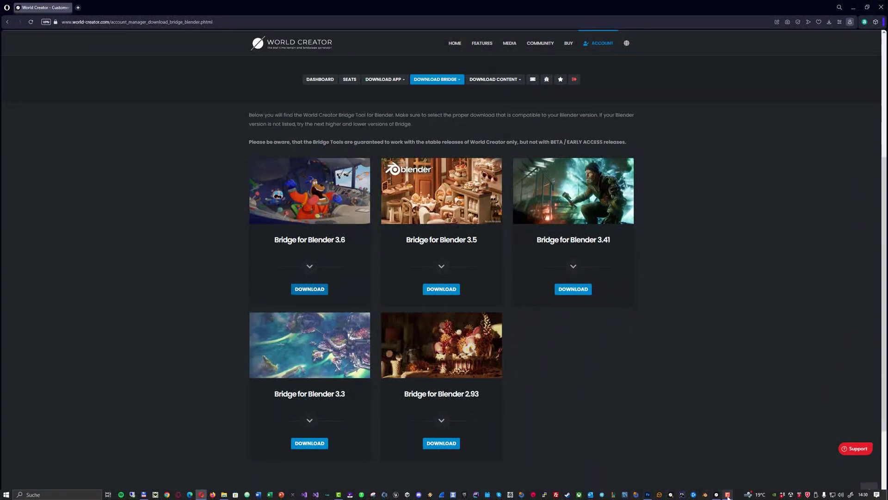
{"action": "mouse_move", "coordinate": [728, 497]}
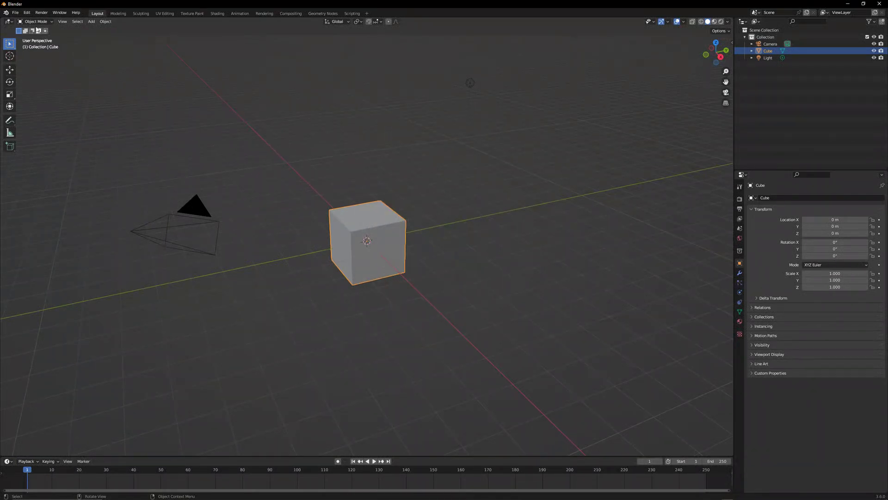
{"action": "left_click", "coordinate": [28, 15]}
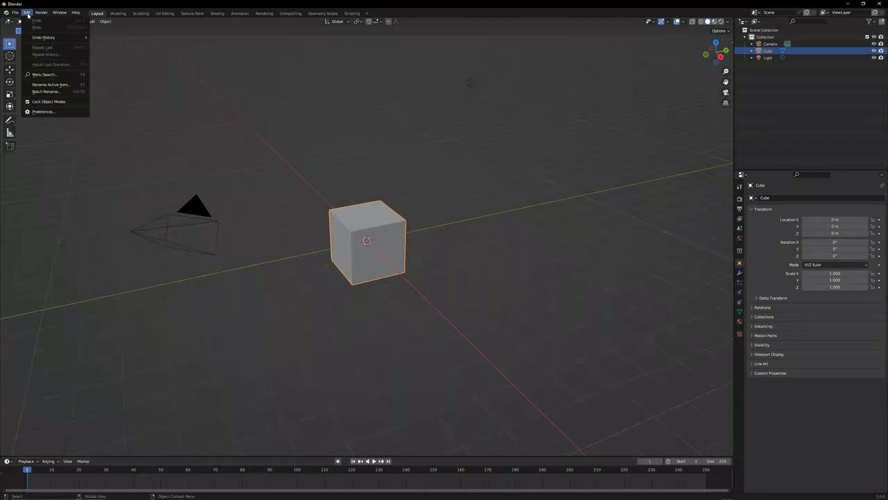
{"action": "left_click", "coordinate": [39, 112]}
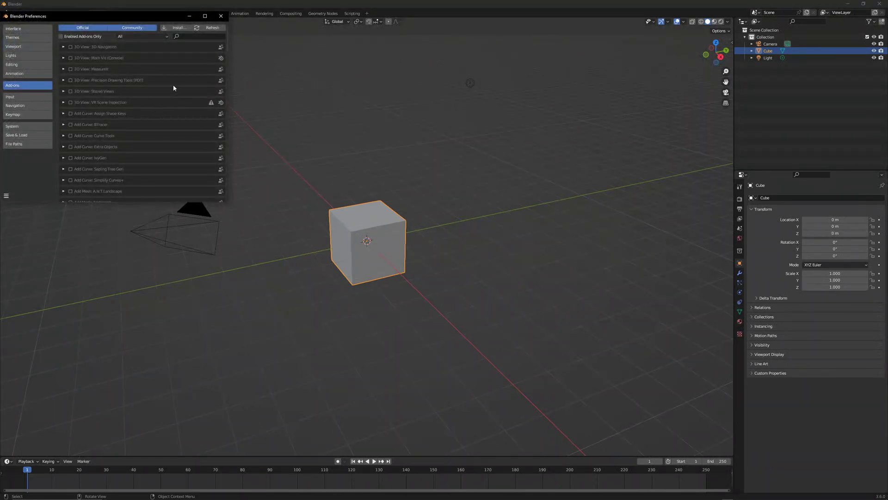
{"action": "left_click", "coordinate": [175, 27]}
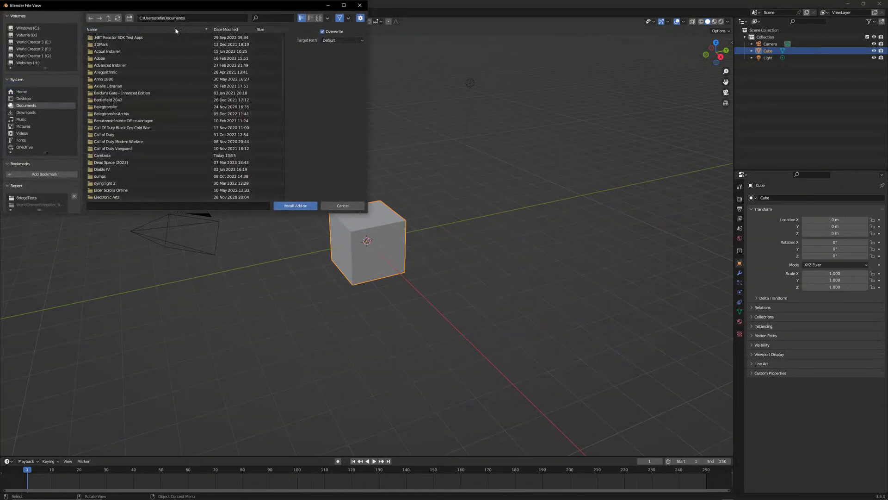
{"action": "left_click", "coordinate": [34, 35]}
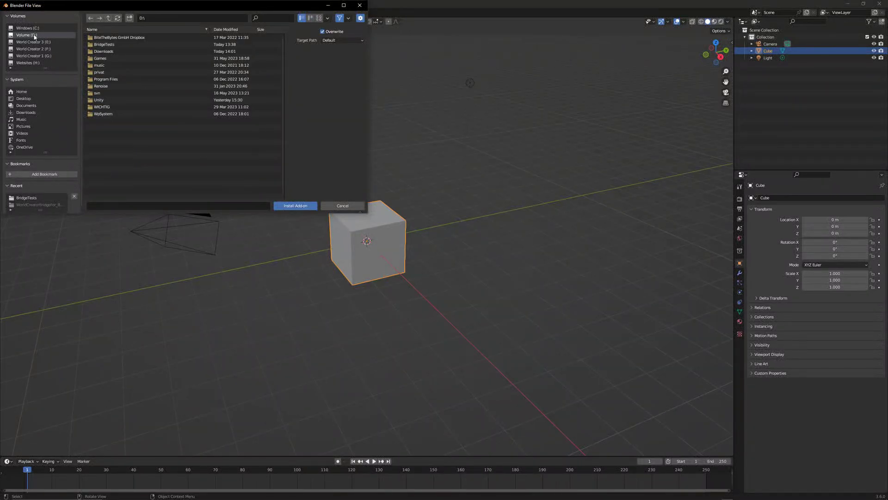
{"action": "double_click", "coordinate": [109, 45]}
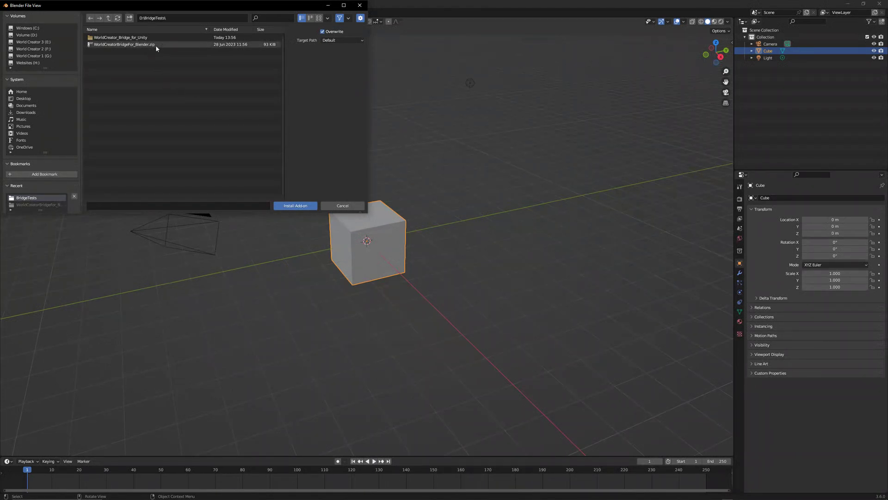
{"action": "double_click", "coordinate": [129, 45]}
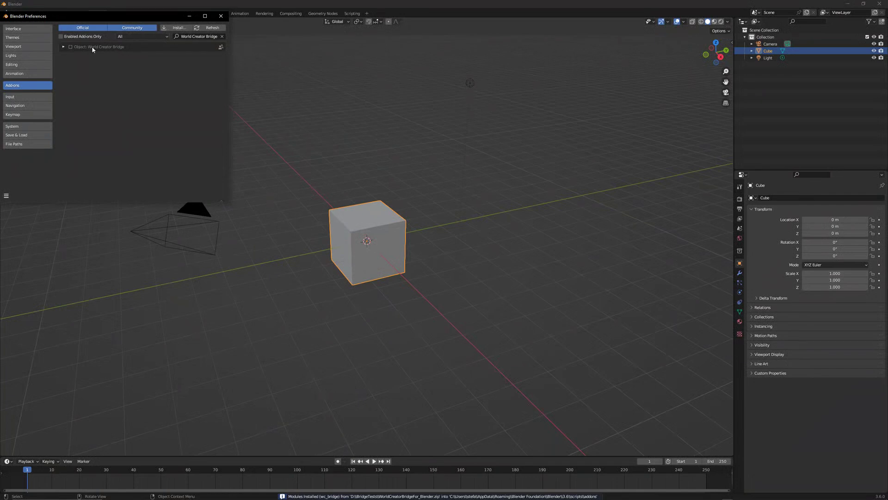
Step: Enable the World Creator Bridge add-on and restart Blender with the default scene
{"action": "left_click", "coordinate": [70, 47]}
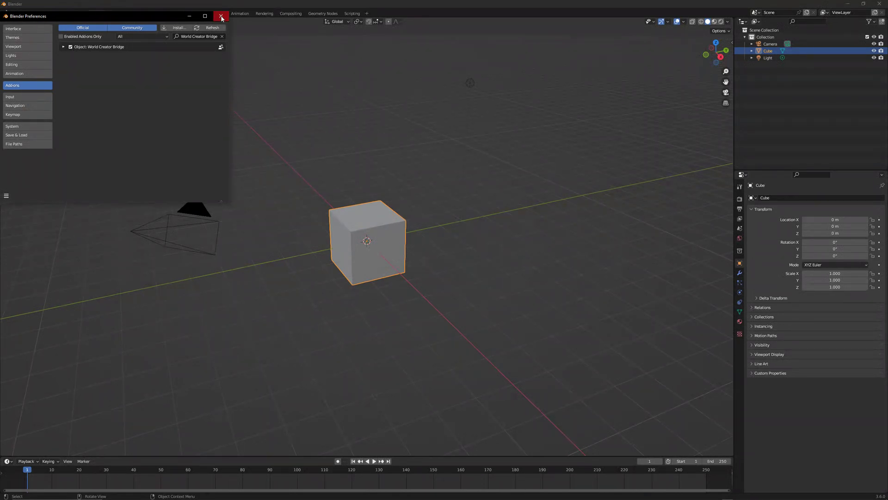
{"action": "left_click", "coordinate": [221, 16]}
{"action": "left_click", "coordinate": [881, 6]}
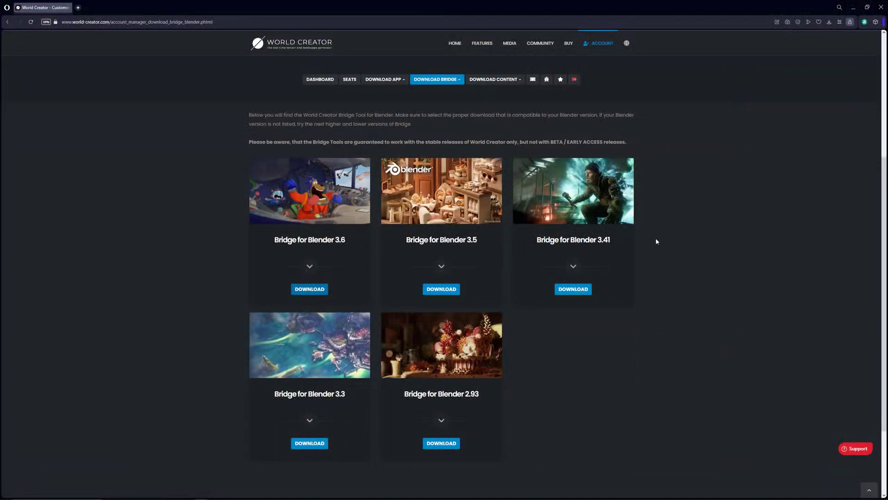
{"action": "left_click", "coordinate": [705, 494]}
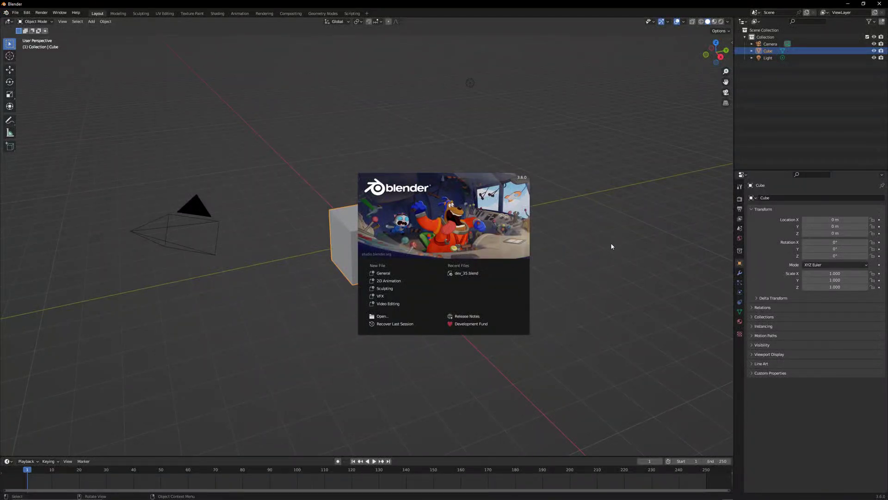
{"action": "left_click", "coordinate": [592, 218]}
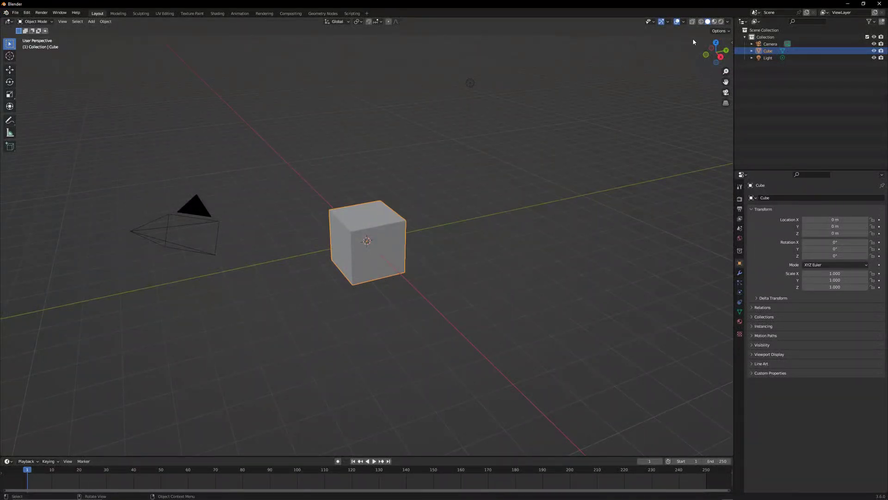
Step: Show the World Creator Bridge settings beside the 3D viewport and widen them until the full XML path is readable
{"action": "left_click", "coordinate": [733, 42]}
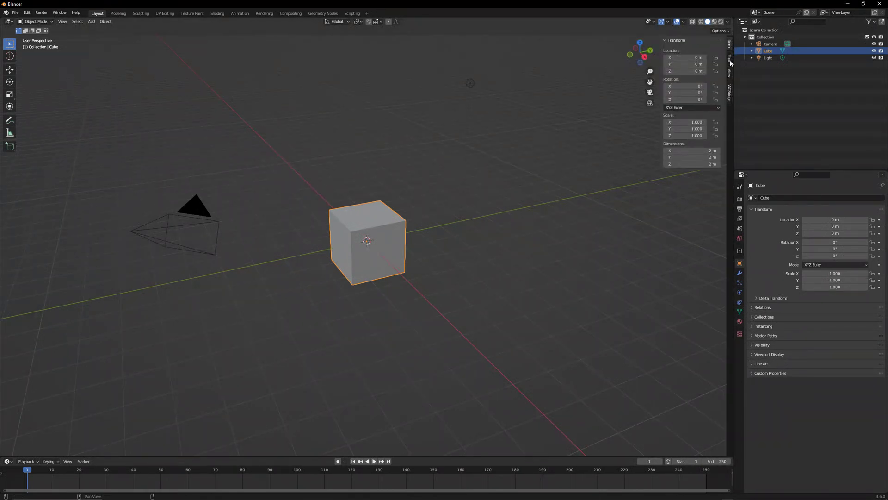
{"action": "left_click", "coordinate": [729, 93]}
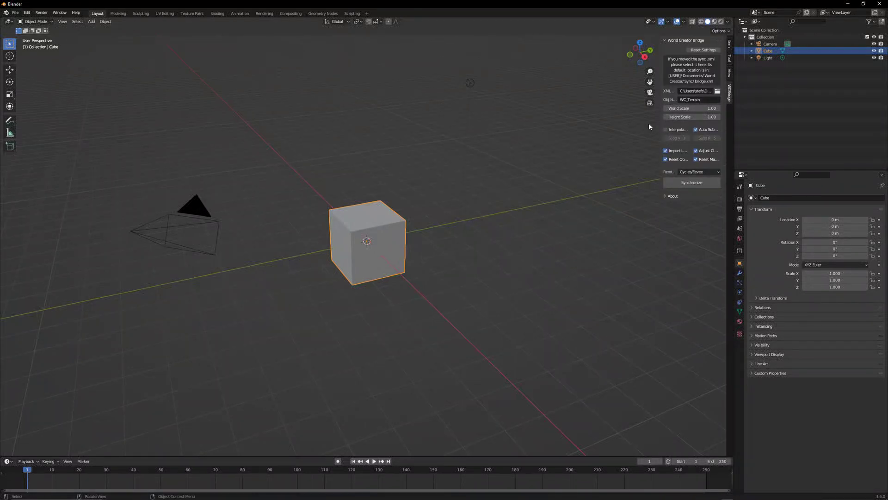
{"action": "left_click_drag", "start_coordinate": [659, 125], "coordinate": [607, 123]}
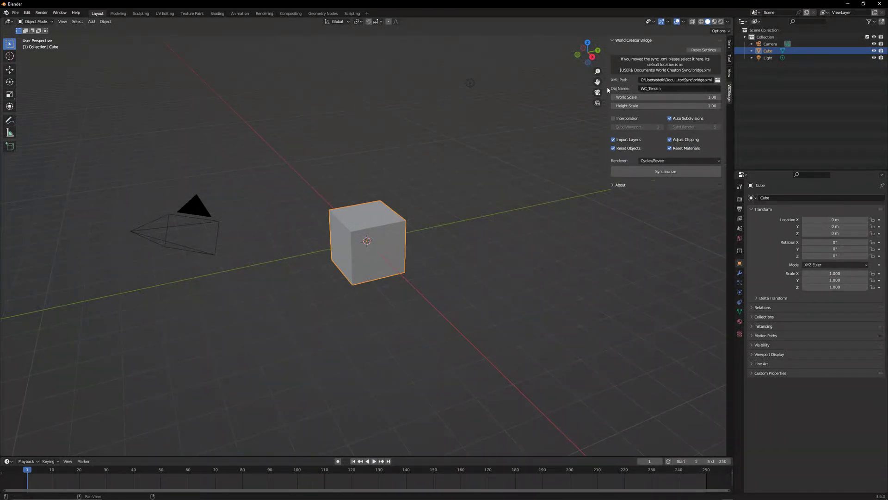
{"action": "left_click_drag", "start_coordinate": [609, 87], "coordinate": [555, 87]}
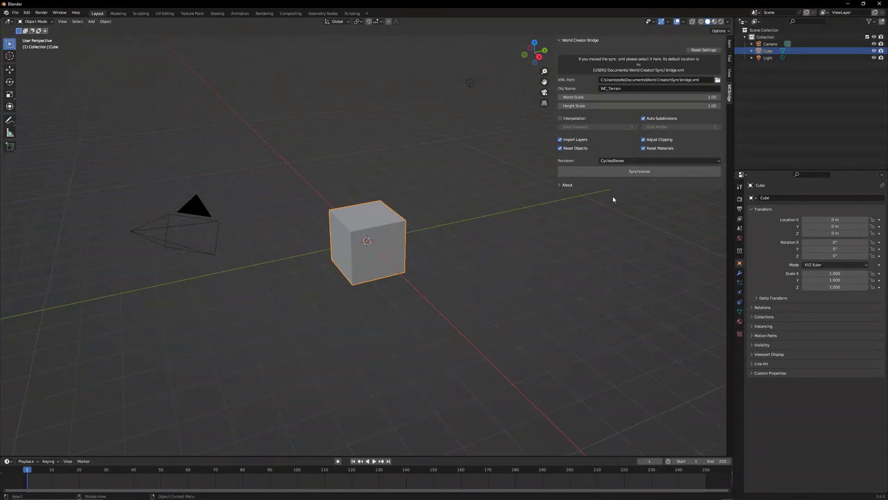
Step: Keep Cycles/Eevee as the bridge renderer and synchronize the World Creator terrain into the scene
{"action": "left_click", "coordinate": [718, 161]}
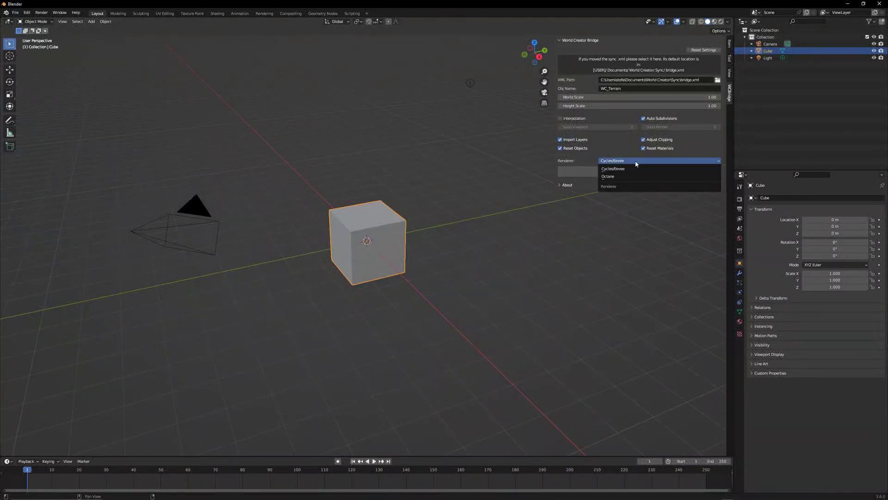
{"action": "left_click", "coordinate": [707, 147]}
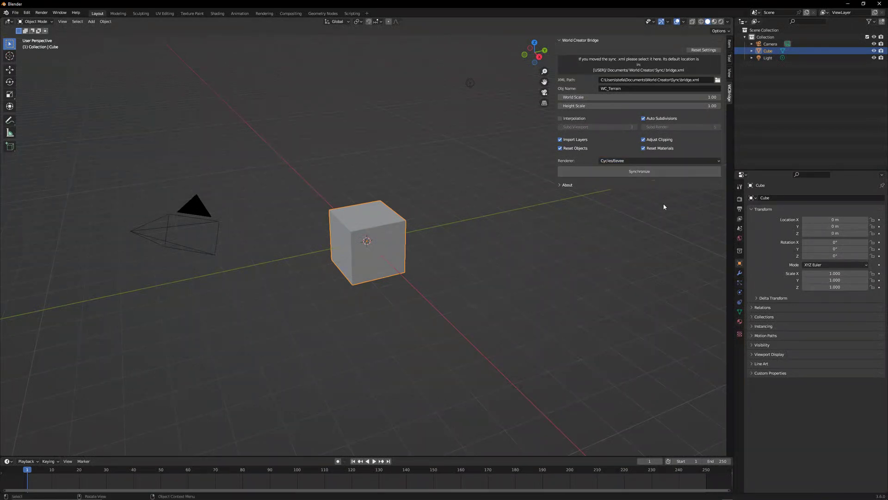
{"action": "left_click", "coordinate": [645, 175]}
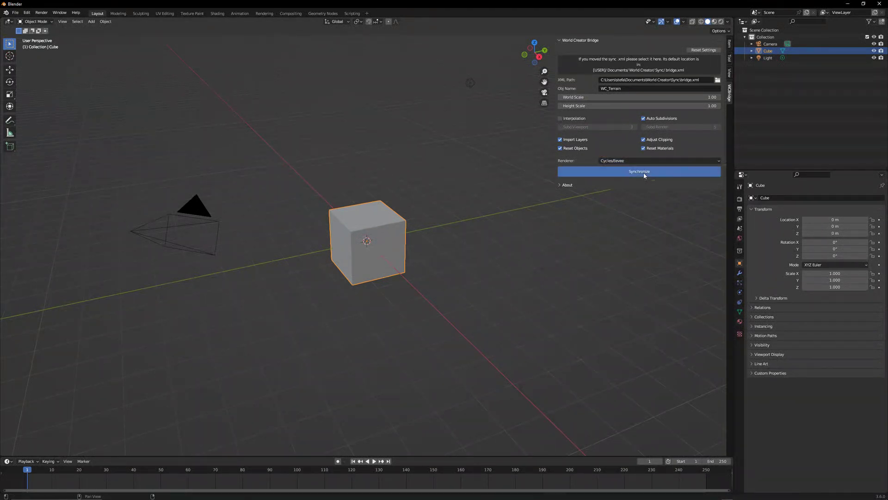
{"action": "right_click", "coordinate": [453, 186]}
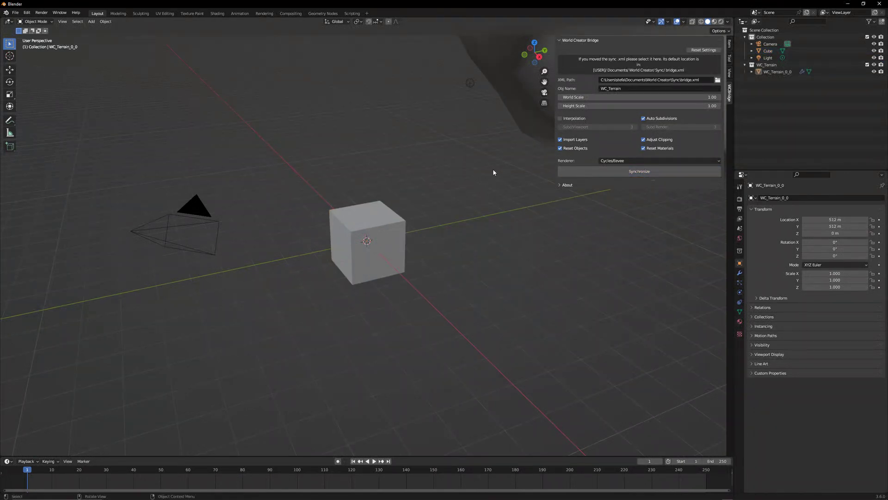
{"action": "middle_click_drag", "start_coordinate": [509, 149], "coordinate": [540, 175]}
{"action": "scroll", "coordinate": [500, 178], "scroll_direction": "down", "scroll_amount": 4}
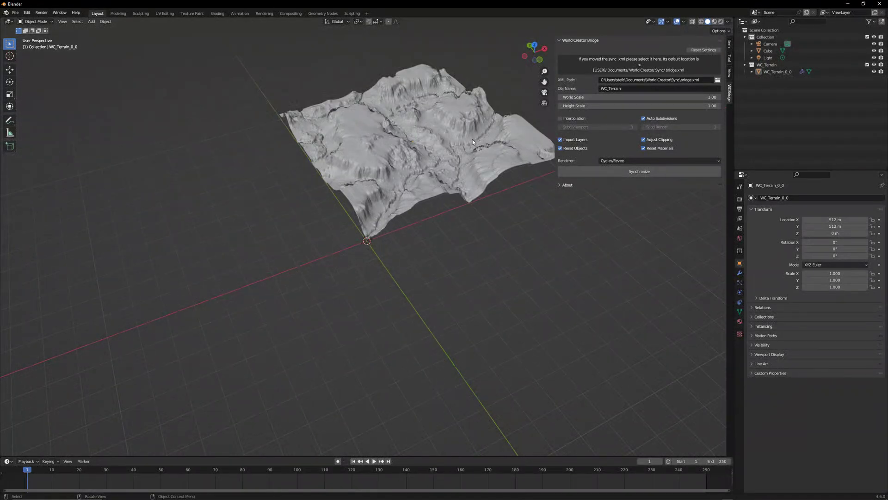
{"action": "middle_click_drag", "start_coordinate": [480, 127], "coordinate": [353, 270]}
{"action": "scroll", "coordinate": [427, 239], "scroll_direction": "up", "scroll_amount": 2}
{"action": "middle_click_drag", "start_coordinate": [381, 218], "coordinate": [407, 178], "text": "shift"}
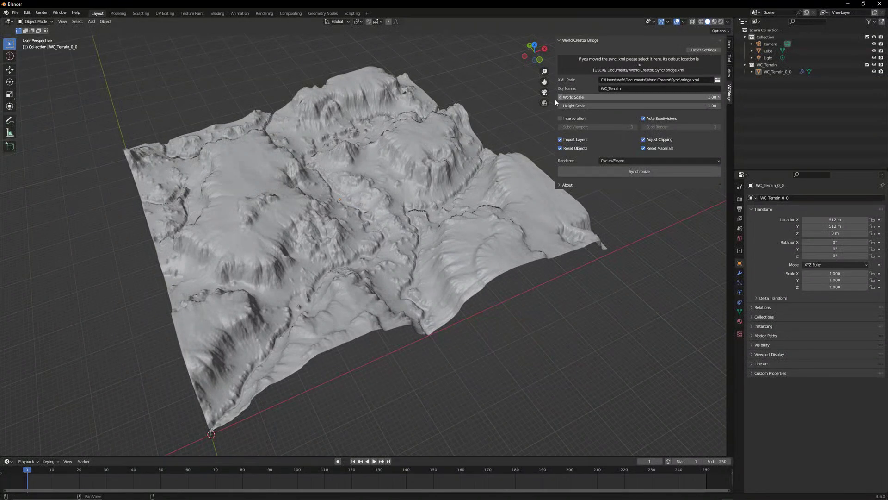
Step: Narrow the bridge settings area and display the terrain in Material Preview shading
{"action": "left_click_drag", "start_coordinate": [555, 105], "coordinate": [620, 106]}
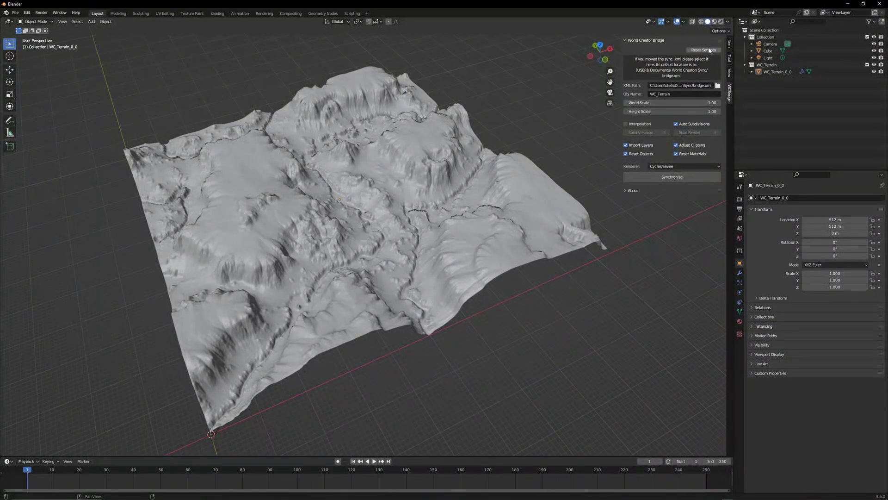
{"action": "left_click", "coordinate": [715, 22]}
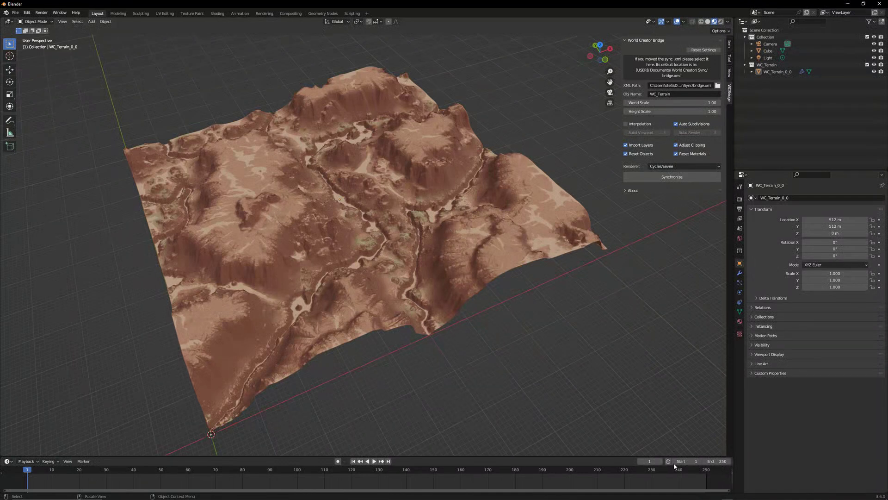
Step: Switch to World Creator, set the terrain seed to 1 and sync the regenerated terrain
{"action": "left_click", "coordinate": [706, 494]}
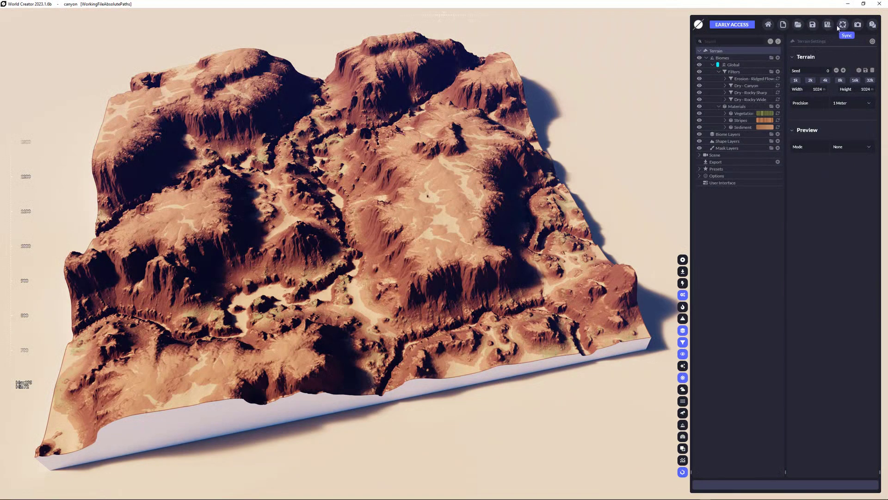
{"action": "left_click", "coordinate": [843, 70]}
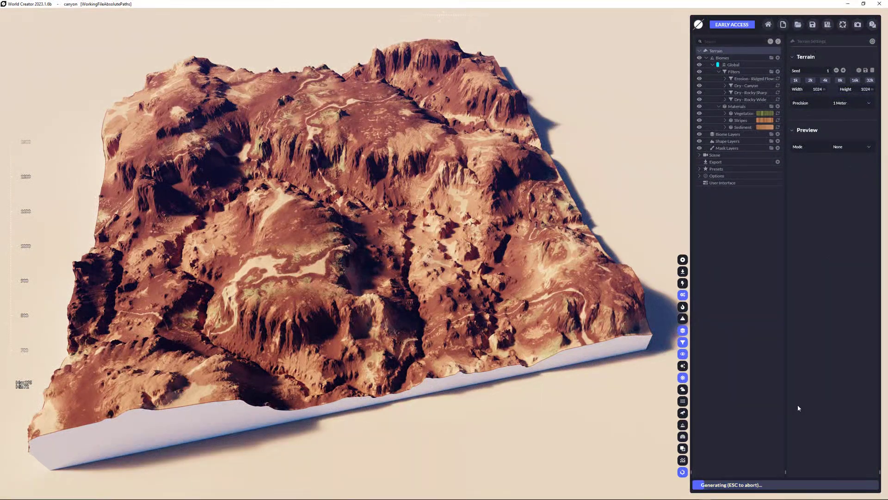
{"action": "left_click", "coordinate": [843, 26]}
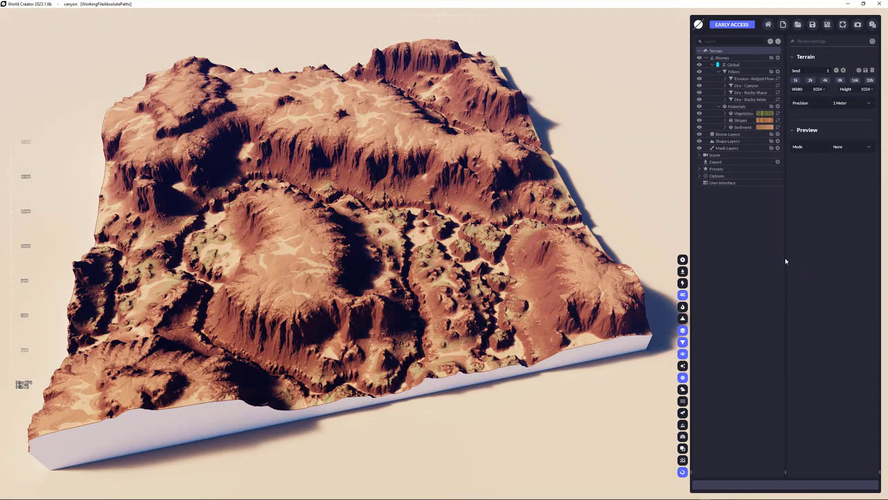
Step: Switch back to Blender, to the scene with the imported terrain
{"action": "left_click", "coordinate": [719, 495]}
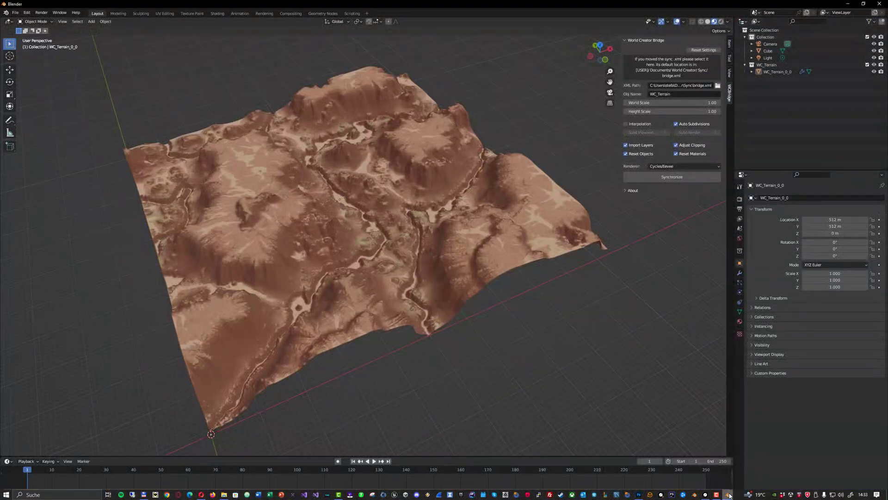